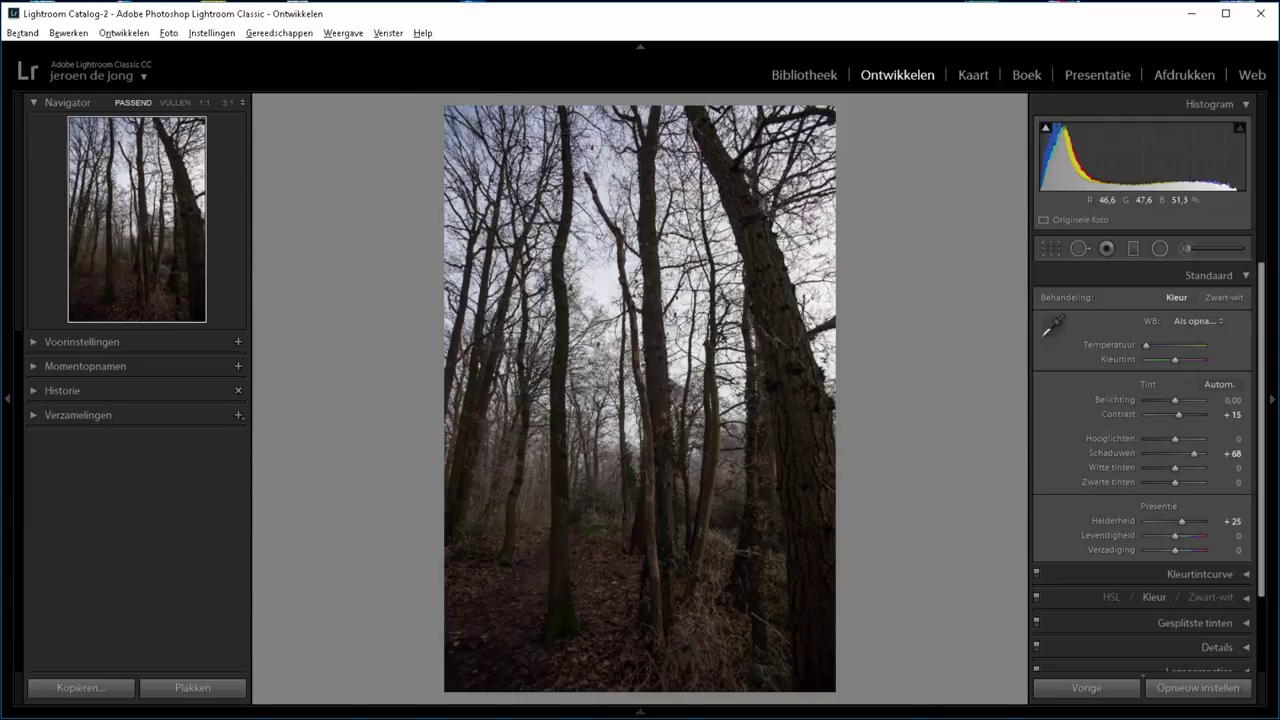
# Zoom to 3:1 on the upper-left branches and collapse the Basic (Standaard) panel.
pyautogui.click(525, 146)
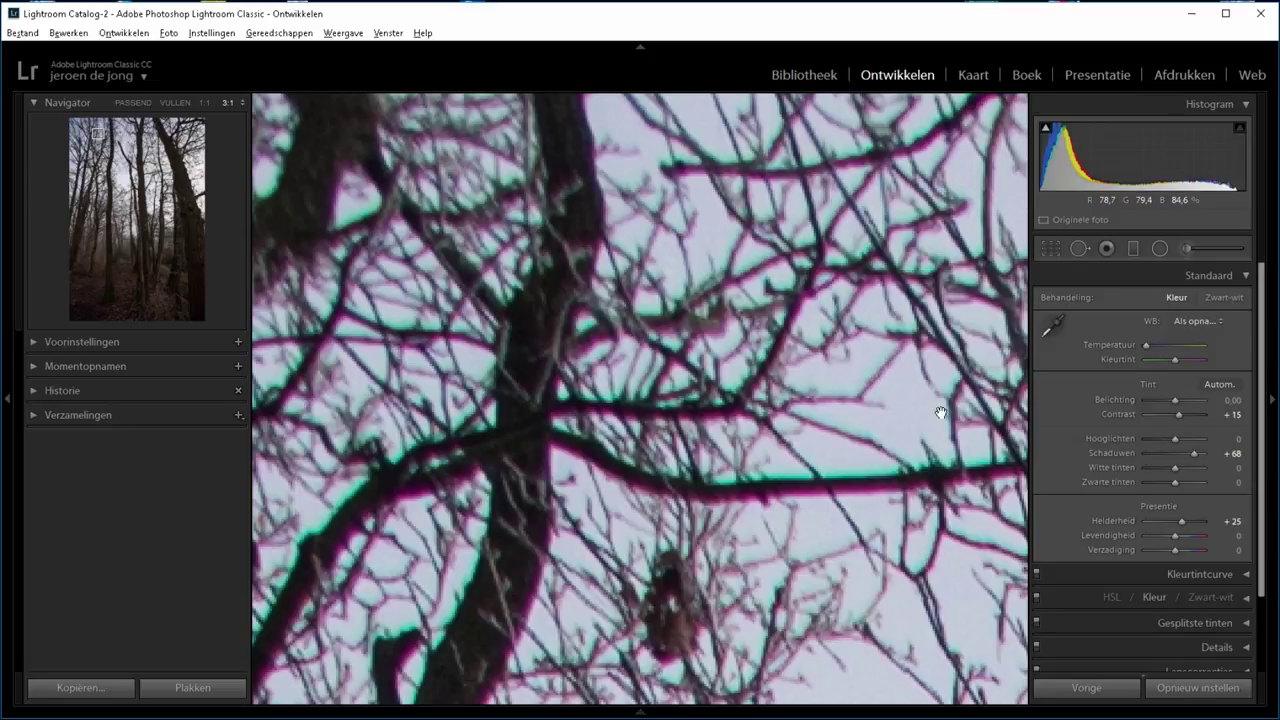
pyautogui.click(1245, 275)
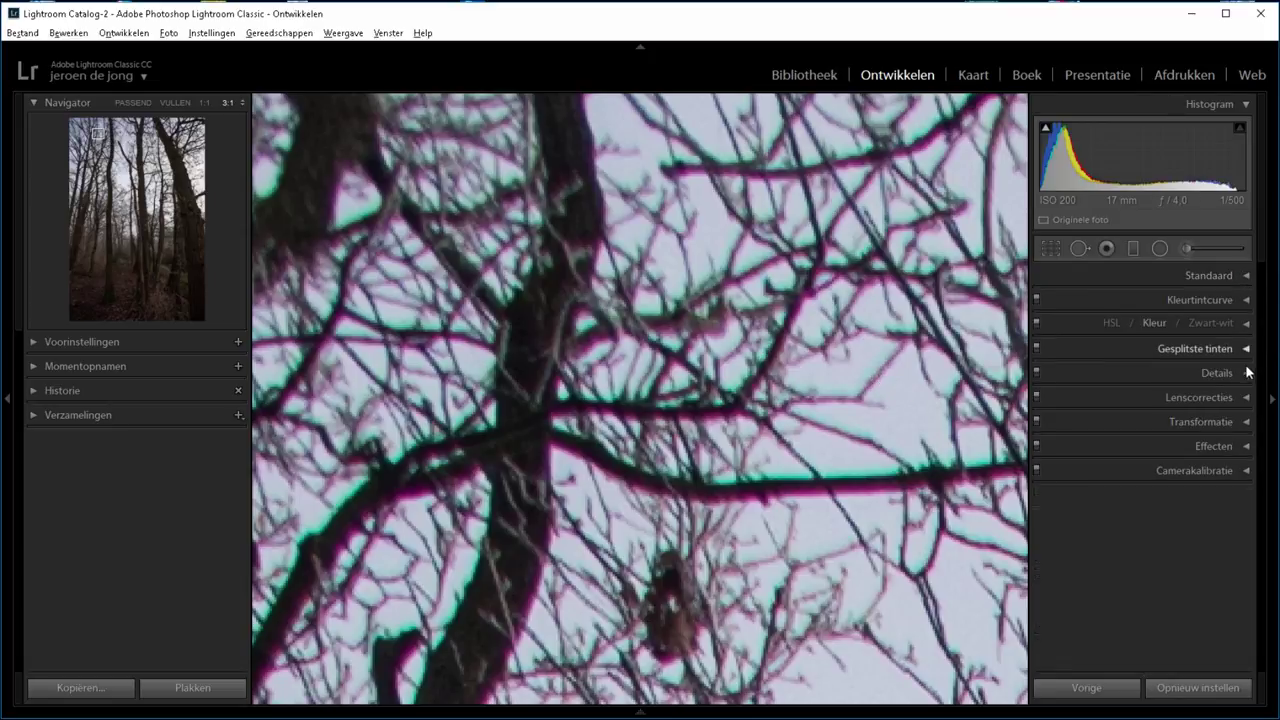
# Expand the Lens Corrections (Lenscorrecties) panel to reveal the manual Defringe sliders.
pyautogui.click(1245, 398)
pyautogui.scroll(-2, 1262, 410)
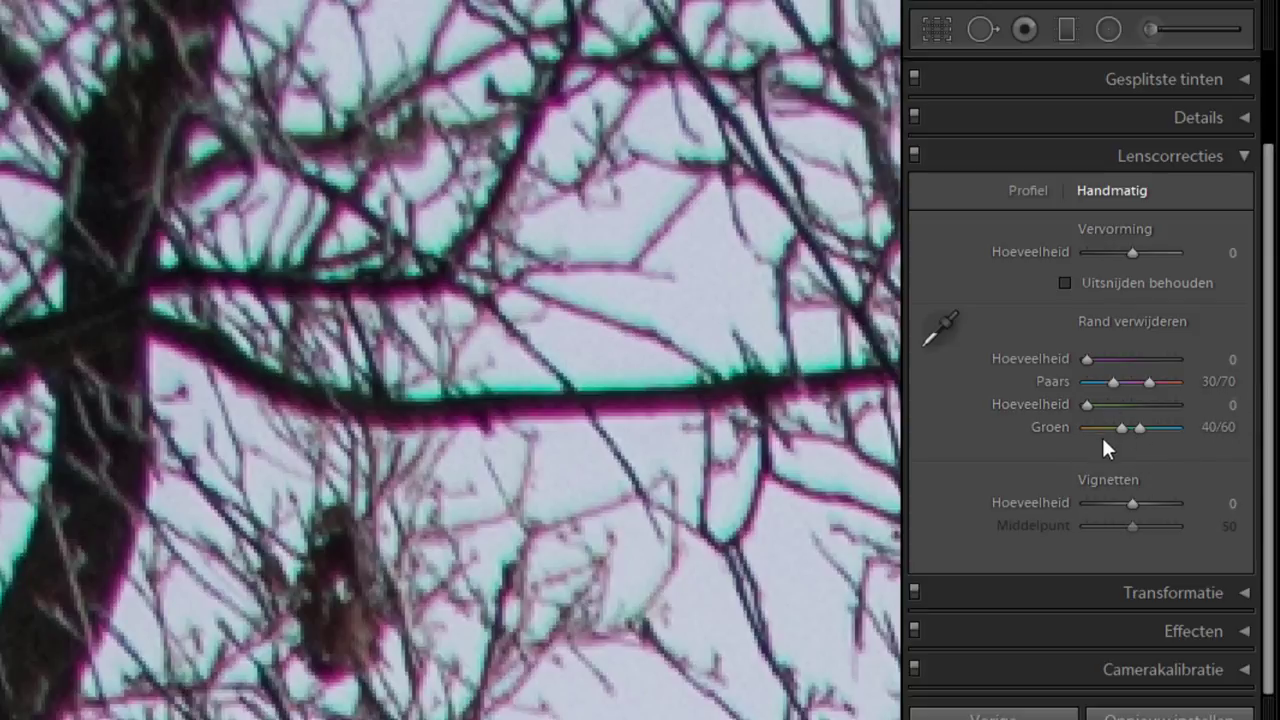
# Set purple Defringe amount to 9 and the Paars hue range to 40/66.
pyautogui.moveTo(1113, 381); pyautogui.dragTo(1087, 381)
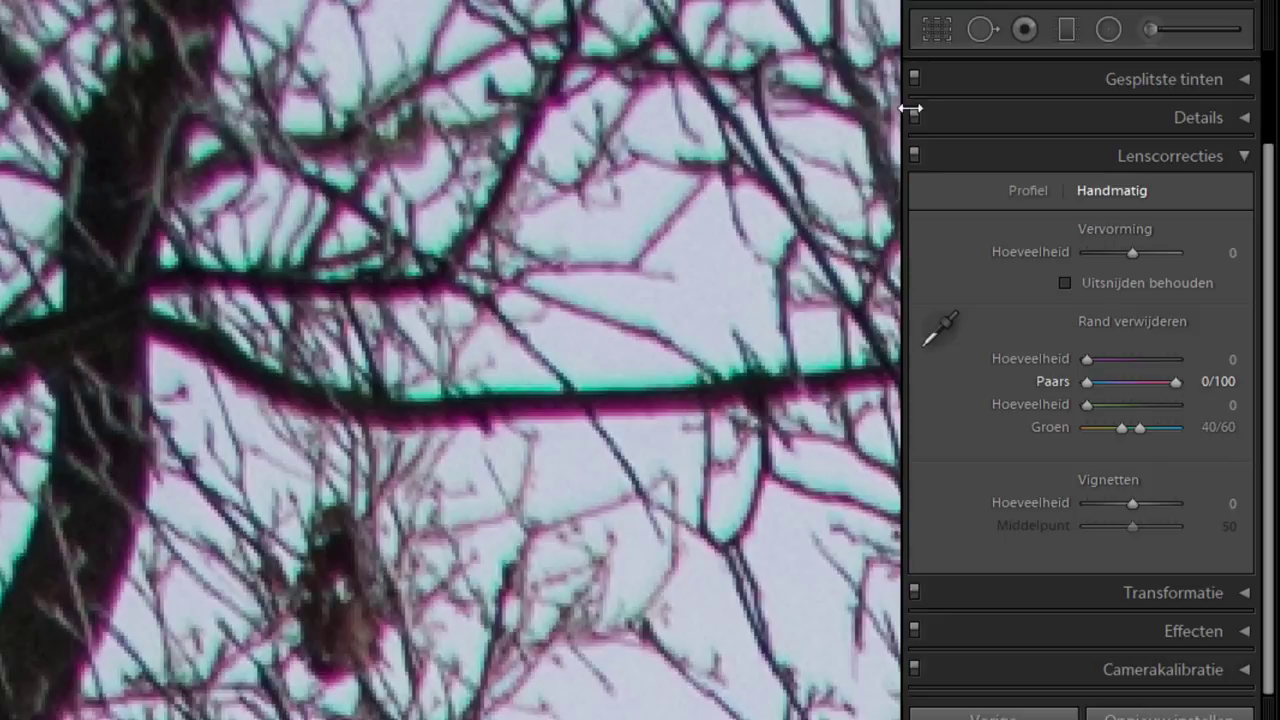
pyautogui.moveTo(1085, 357); pyautogui.dragTo(1113, 362)
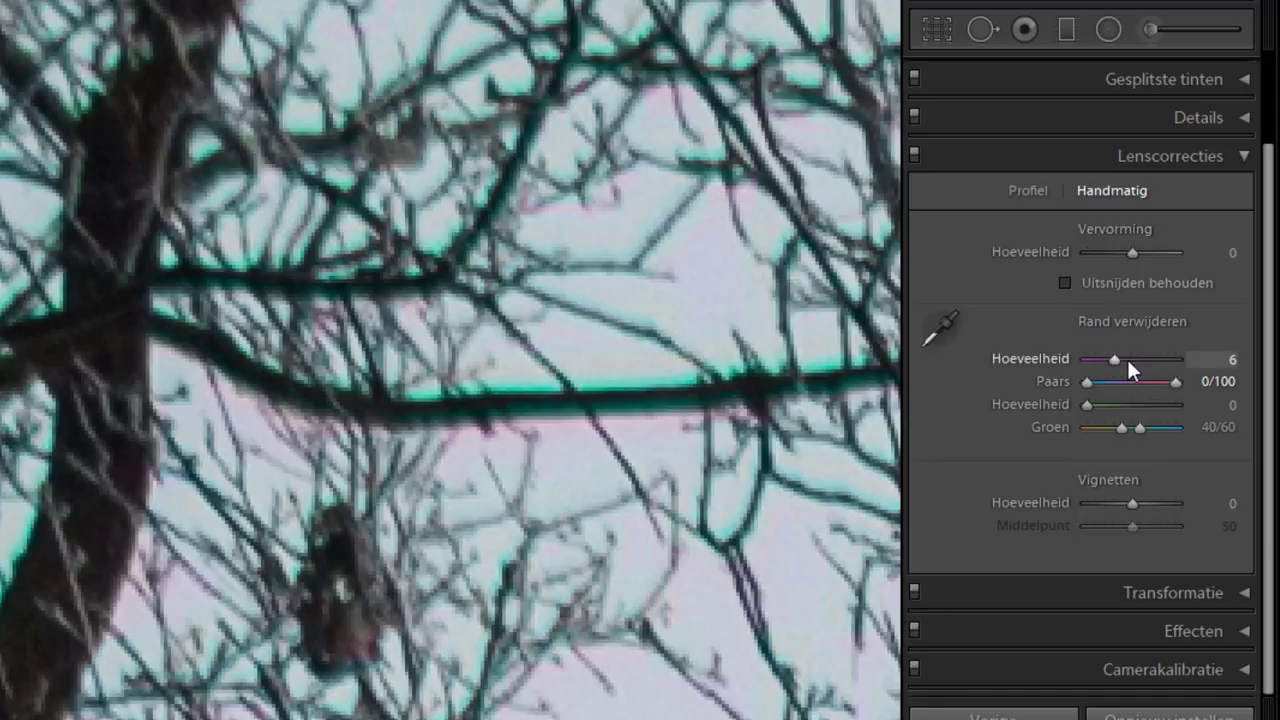
pyautogui.moveTo(1126, 363); pyautogui.dragTo(1131, 365)
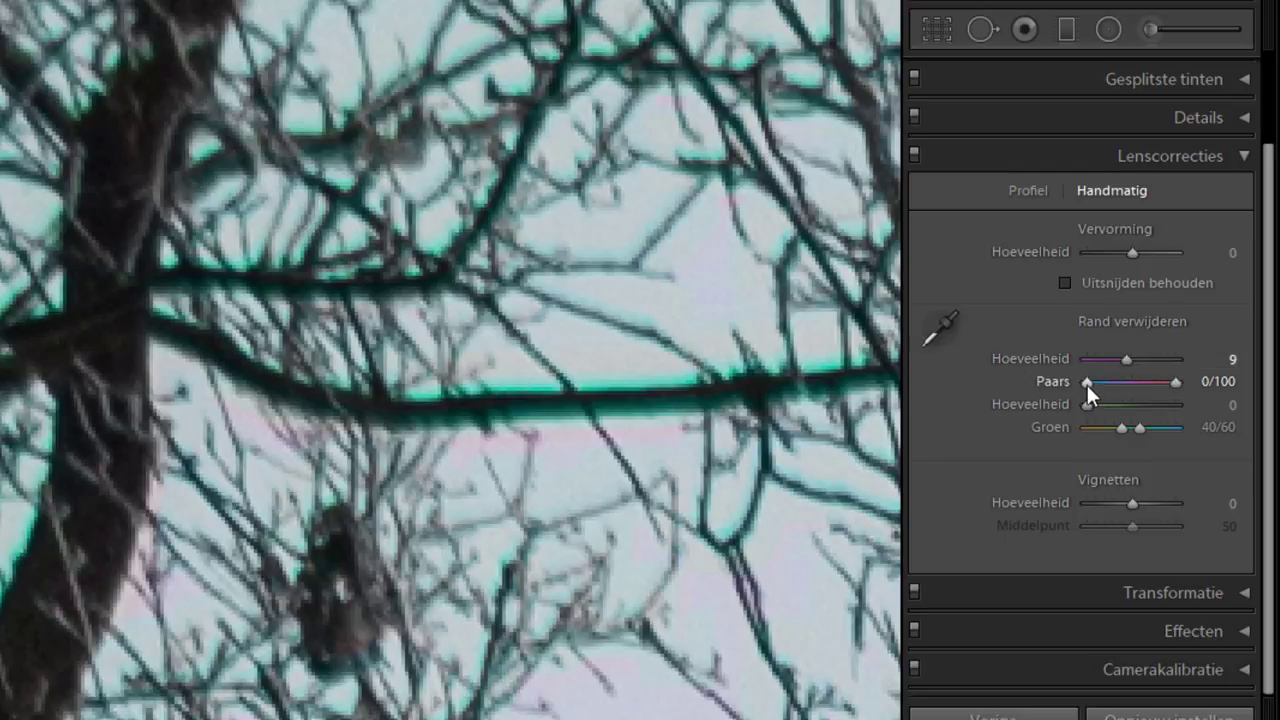
pyautogui.moveTo(1087, 384)
pyautogui.mouseDown()
pyautogui.moveTo(1172, 381)
pyautogui.moveTo(1145, 383)
pyautogui.mouseUp()
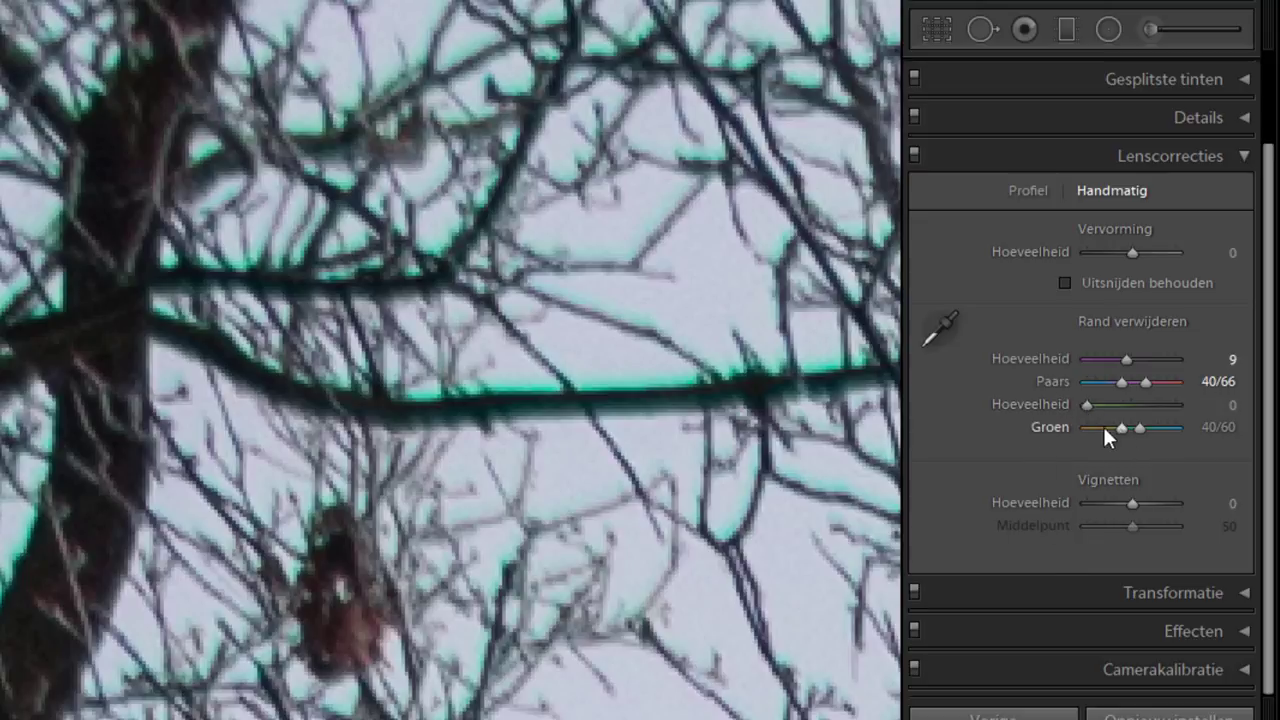
# Set green Defringe amount to 4 and the Groen hue range to 49/90.
pyautogui.moveTo(1105, 428); pyautogui.dragTo(1068, 430)
pyautogui.moveTo(1145, 431); pyautogui.dragTo(1189, 428)
pyautogui.doubleClick(1056, 427)
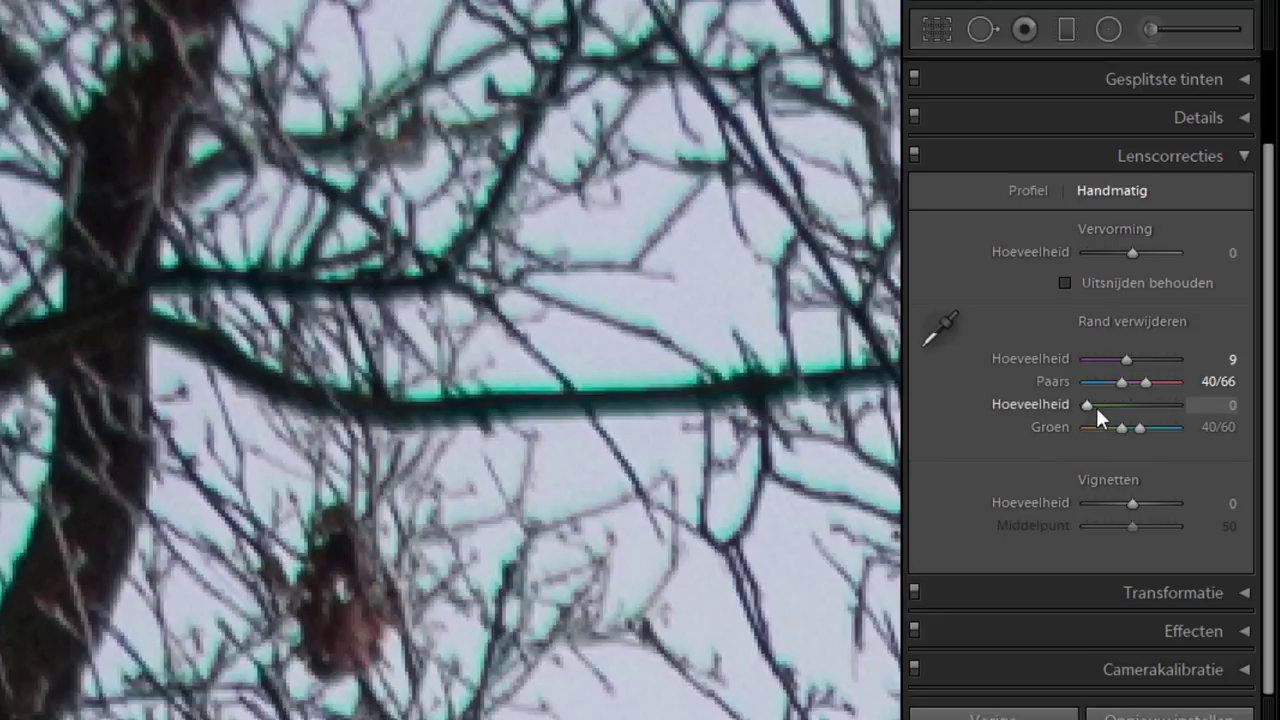
pyautogui.moveTo(1088, 404); pyautogui.dragTo(1194, 404)
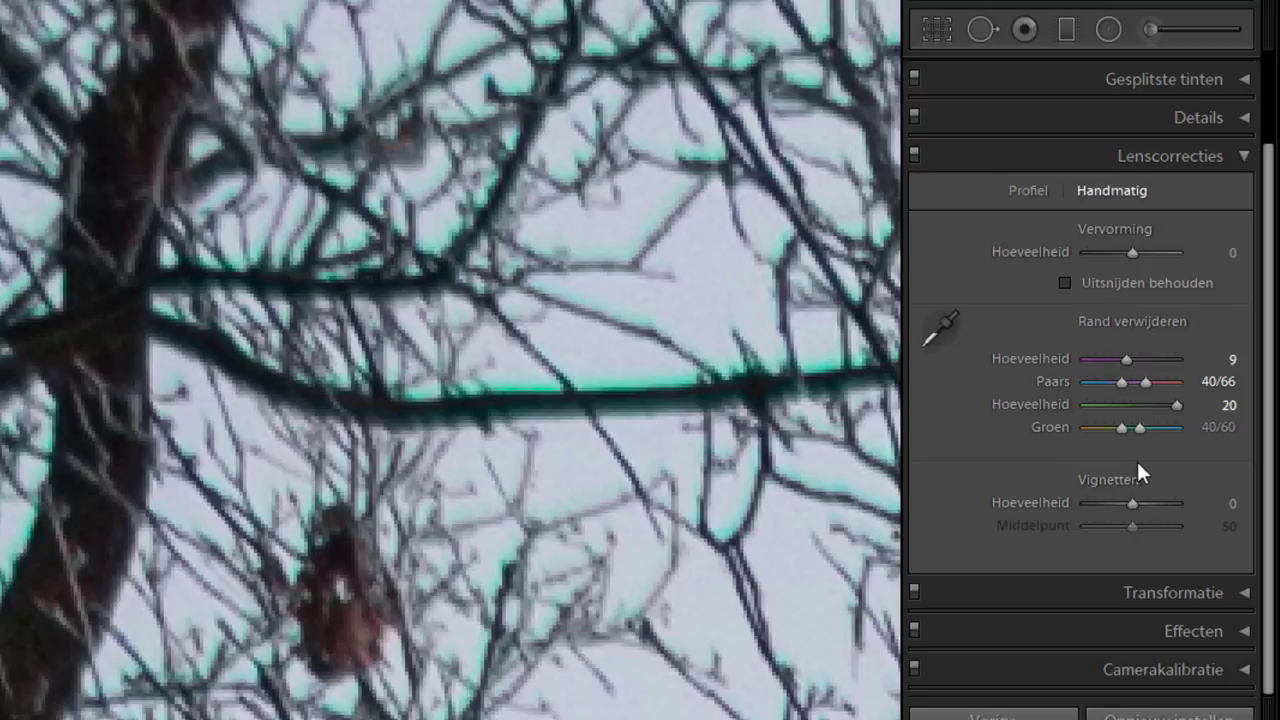
pyautogui.moveTo(1145, 425)
pyautogui.mouseDown()
pyautogui.moveTo(1156, 427)
pyautogui.moveTo(1101, 427)
pyautogui.mouseUp()
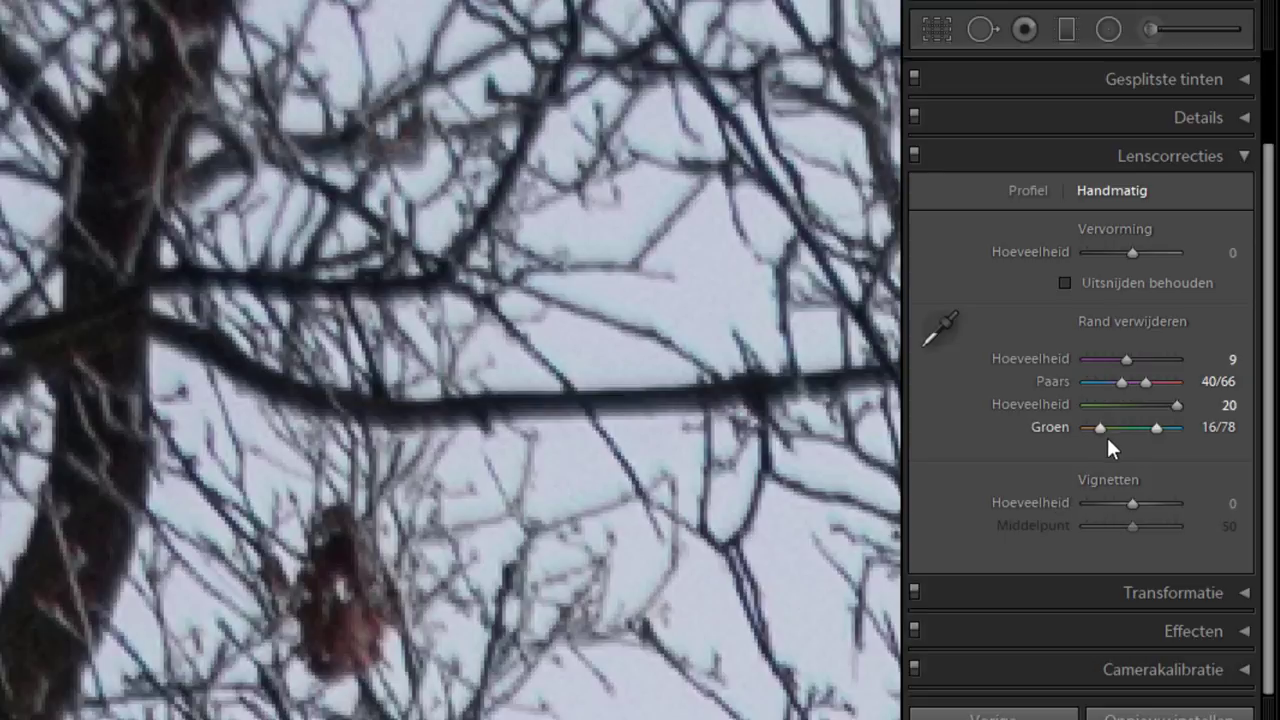
pyautogui.moveTo(1177, 404)
pyautogui.mouseDown()
pyautogui.moveTo(1087, 404)
pyautogui.moveTo(1087, 427)
pyautogui.moveTo(1176, 427)
pyautogui.mouseUp()
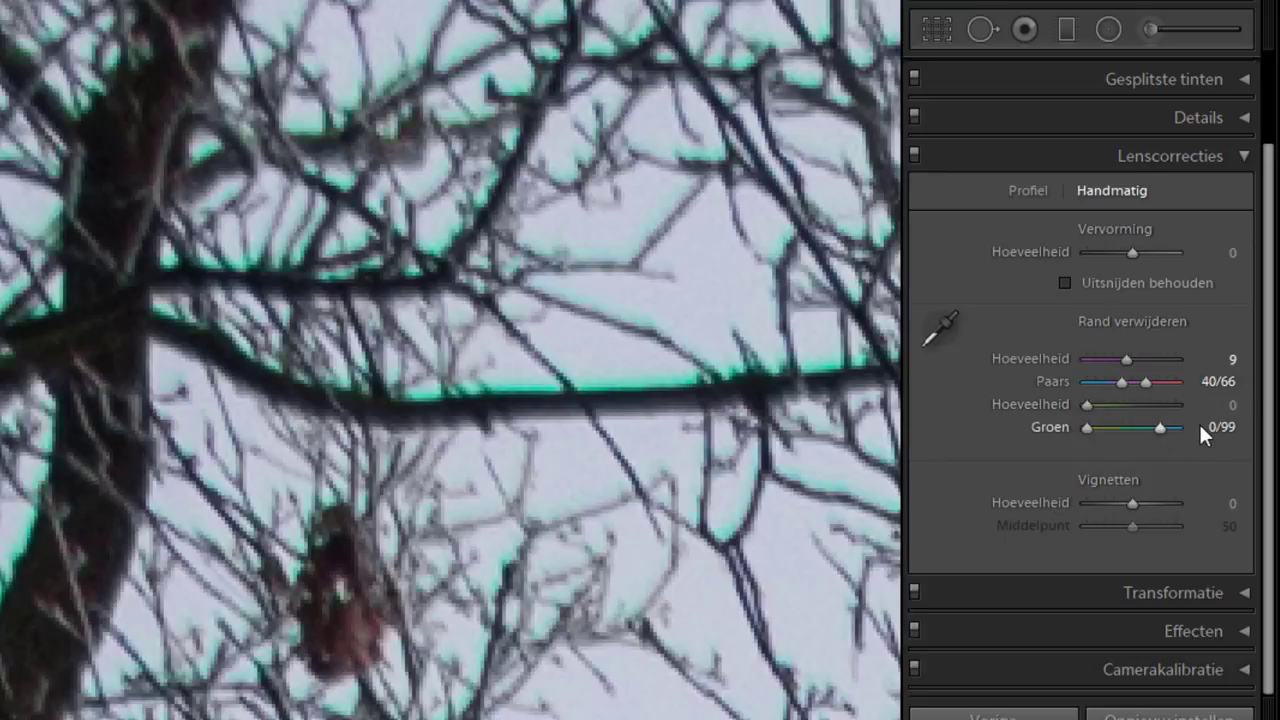
pyautogui.moveTo(1087, 404)
pyautogui.mouseDown()
pyautogui.moveTo(1107, 400)
pyautogui.moveTo(1095, 424)
pyautogui.moveTo(1167, 428)
pyautogui.mouseUp()
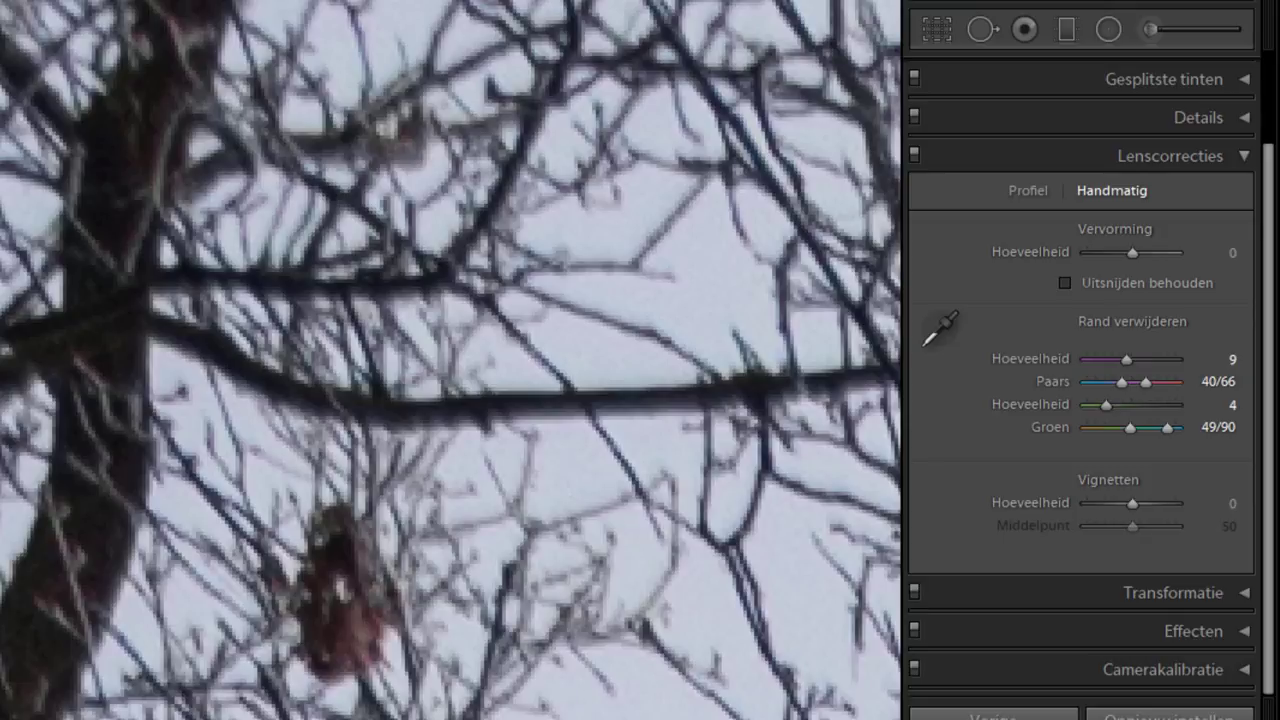
pyautogui.press('z')
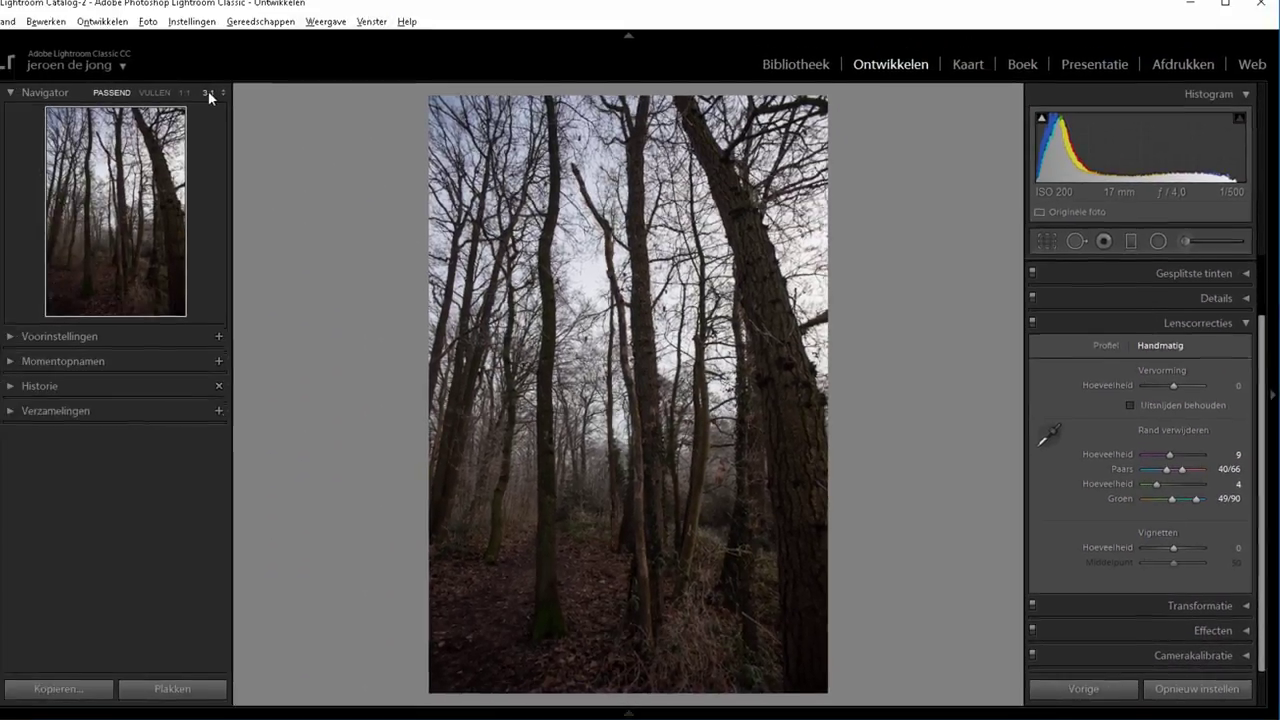
pyautogui.click(228, 102)
pyautogui.click(151, 207)
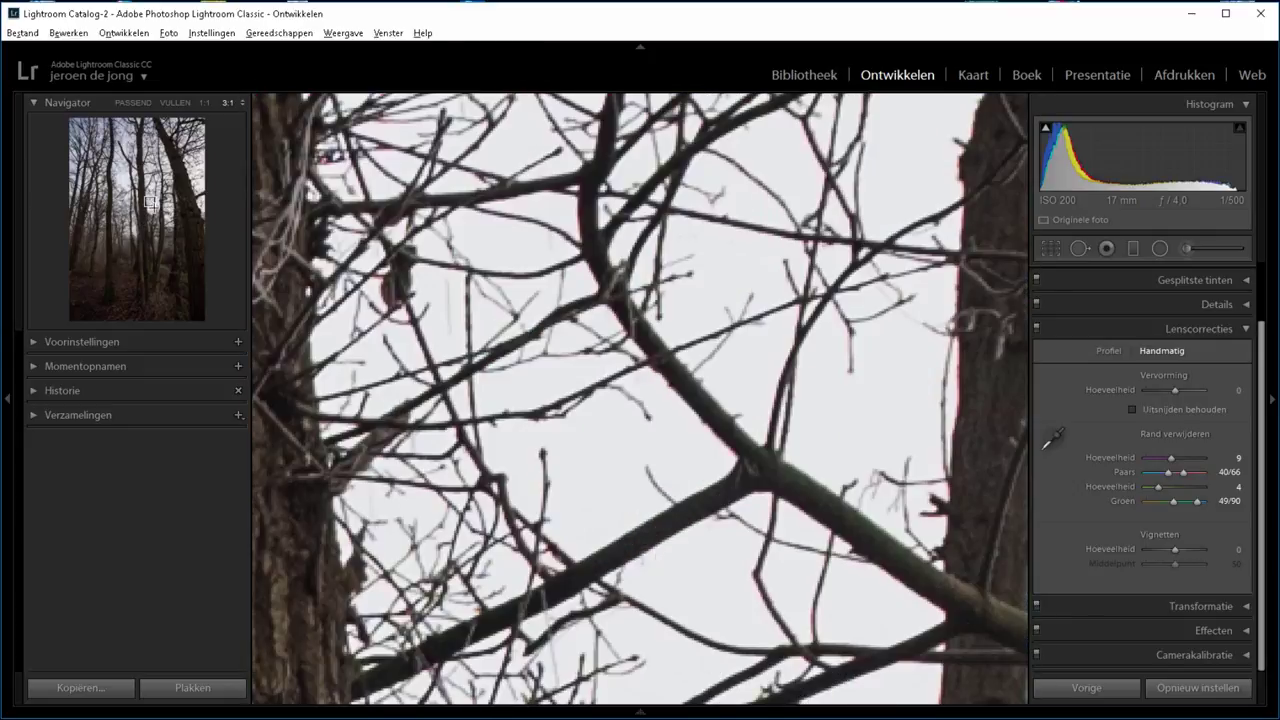
pyautogui.click(167, 179)
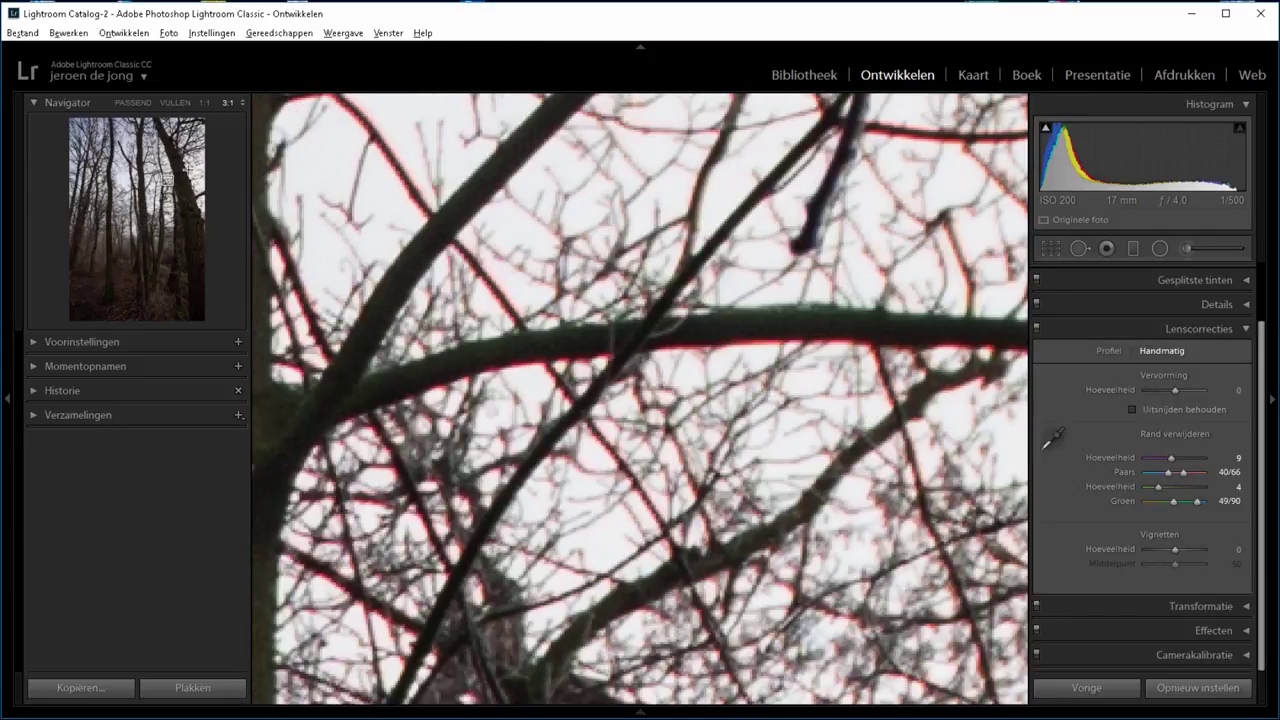
pyautogui.click(188, 172)
pyautogui.click(196, 144)
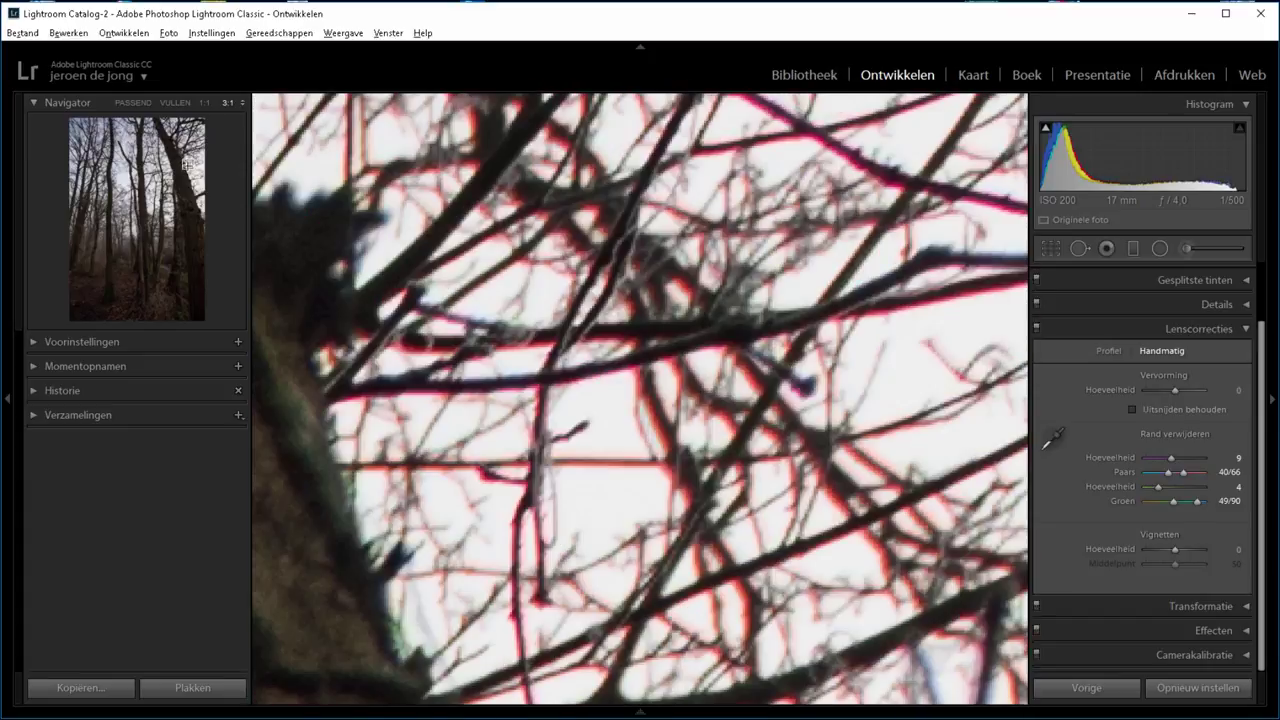
pyautogui.click(188, 168)
pyautogui.click(145, 106)
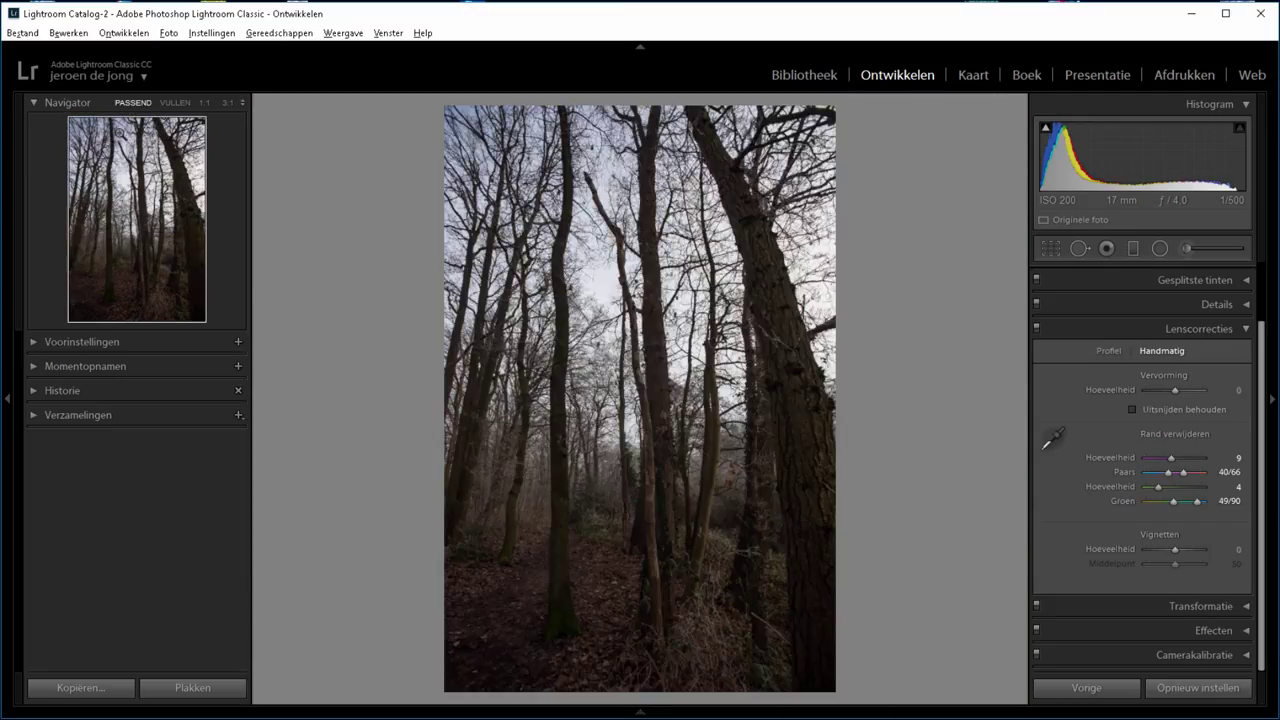
pyautogui.click(228, 103)
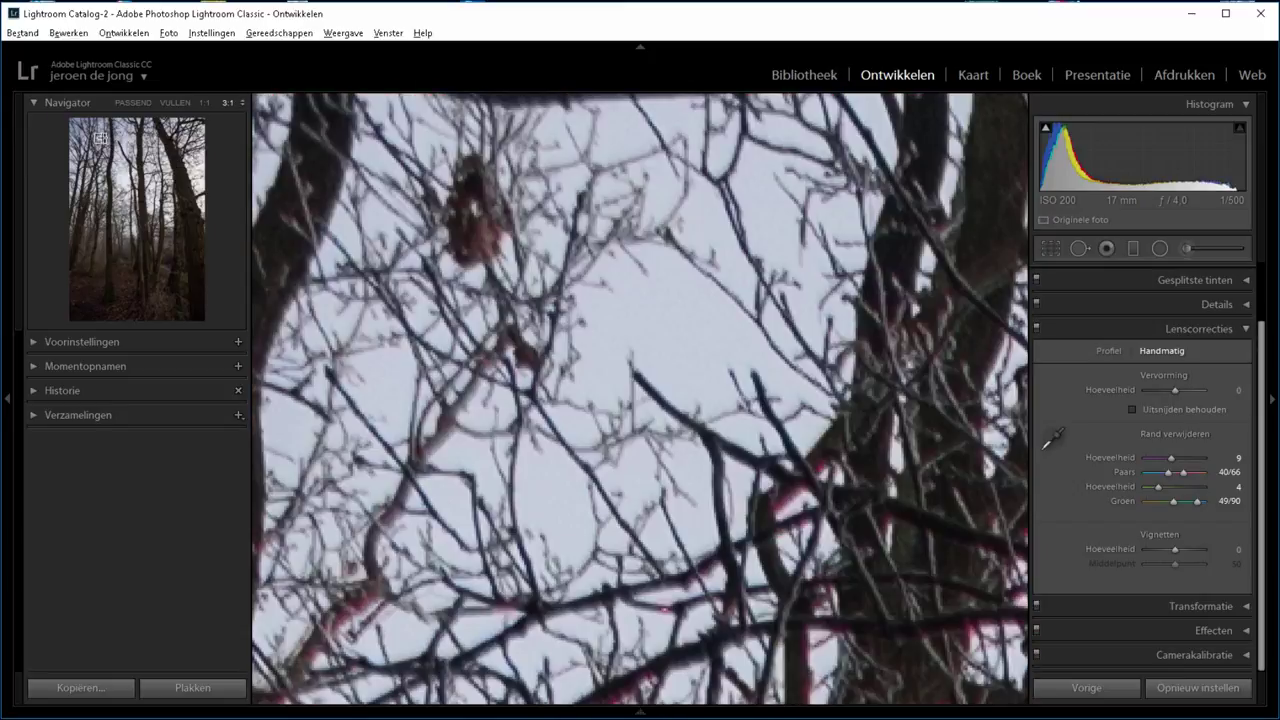
pyautogui.click(190, 179)
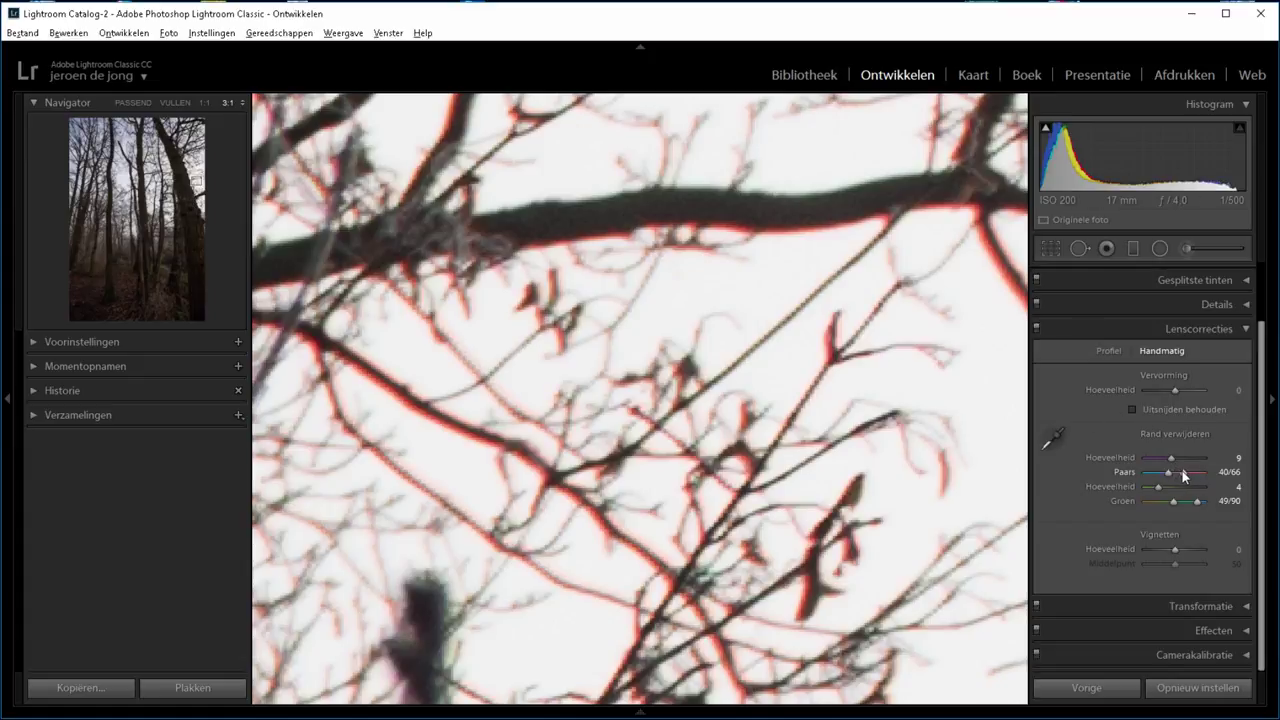
# Refine Defringe to purple 12 with hue 40/99, and green 5 with hue 33/90.
pyautogui.moveTo(1183, 471)
pyautogui.mouseDown()
pyautogui.moveTo(1181, 458)
pyautogui.moveTo(1202, 476)
pyautogui.mouseUp()
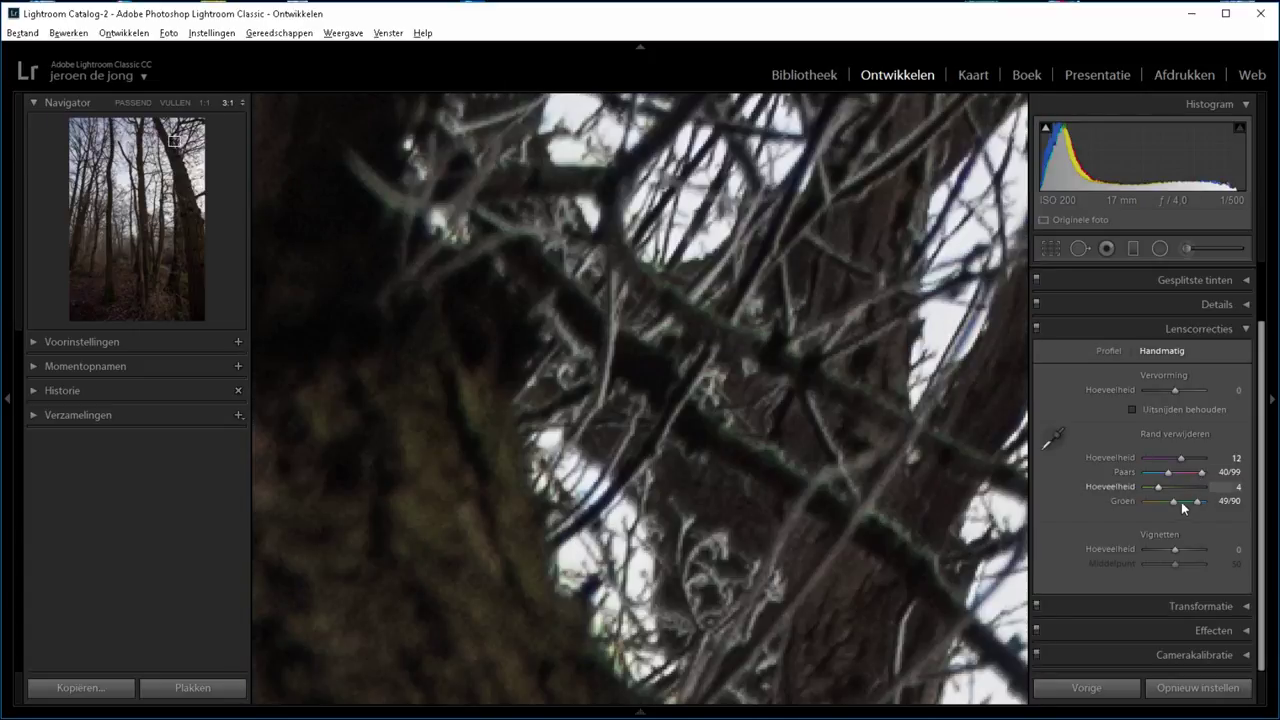
pyautogui.moveTo(1165, 501); pyautogui.dragTo(1161, 501)
pyautogui.click(1161, 488)
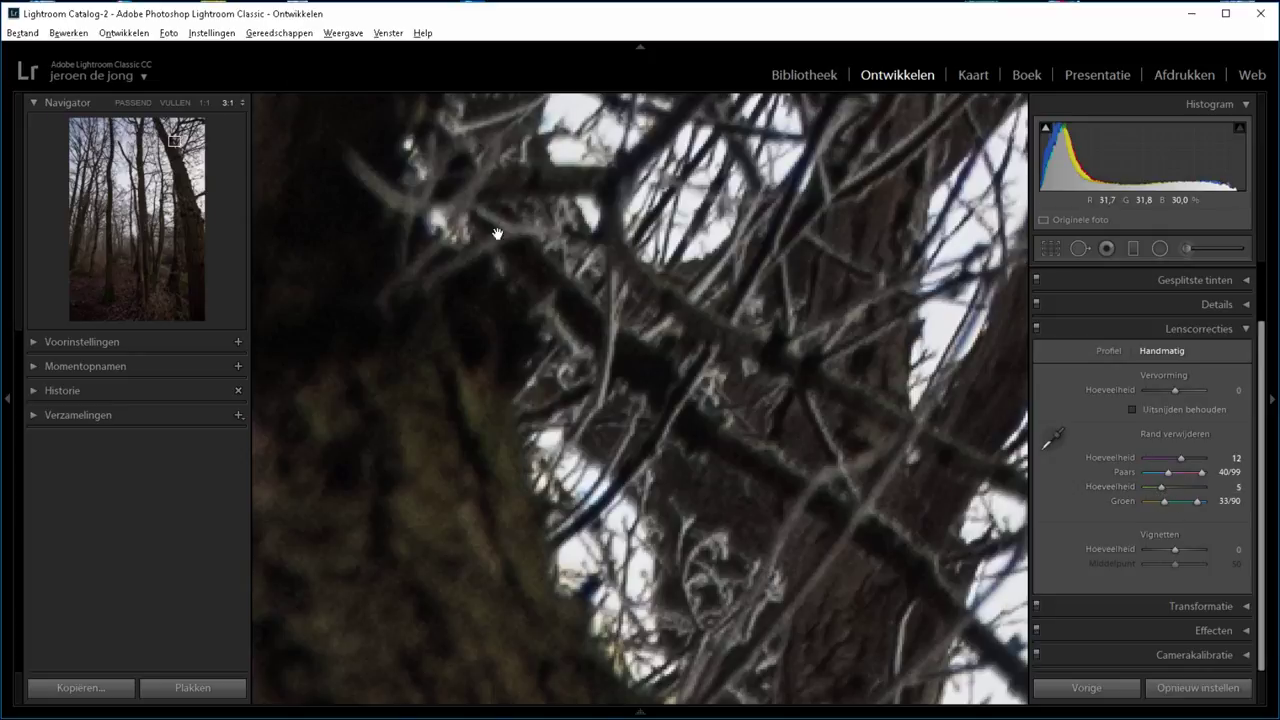
# Inspect the branches and tree trunk at 1:1 to check the cleaned edges.
pyautogui.click(204, 102)
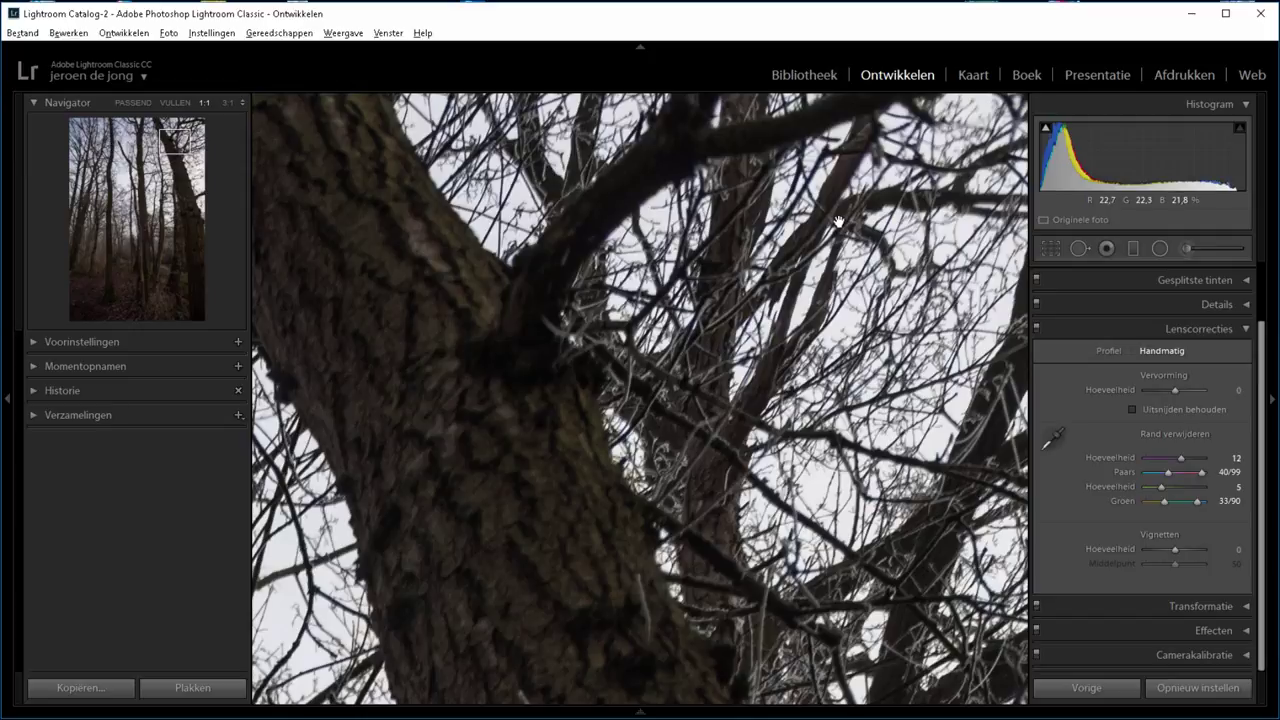
pyautogui.moveTo(880, 217); pyautogui.dragTo(657, 251)
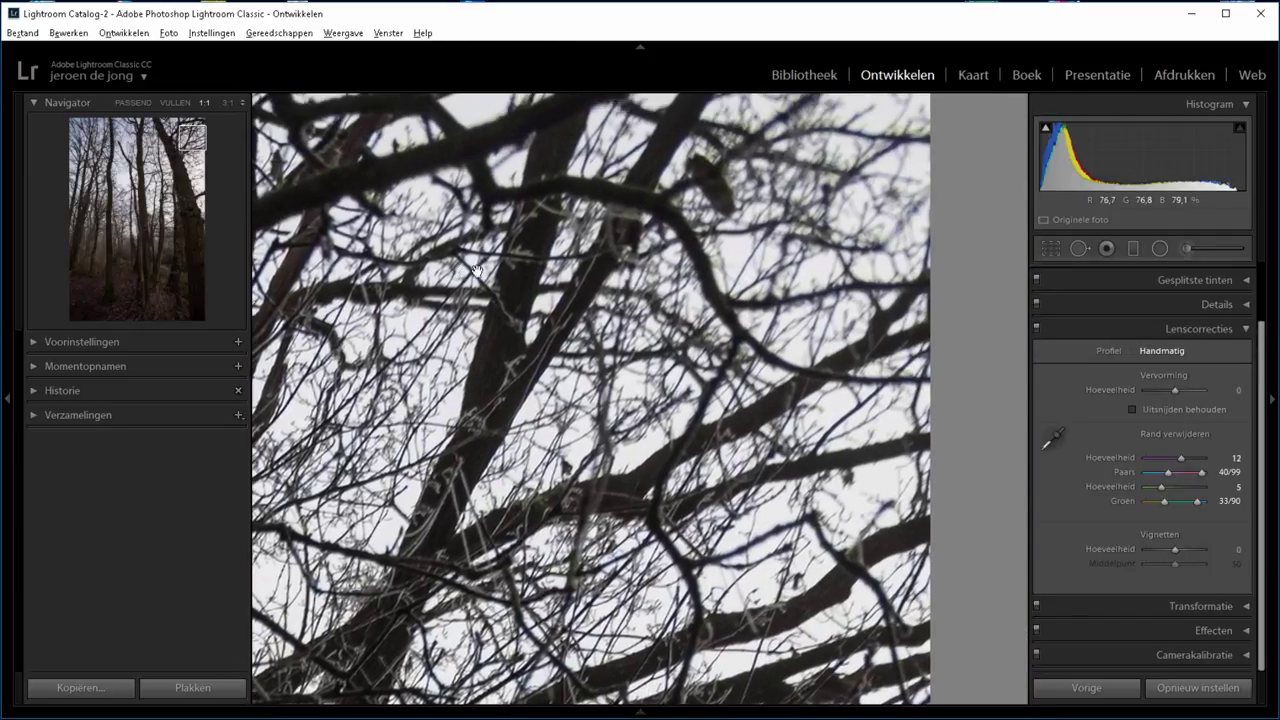
pyautogui.click(476, 270)
pyautogui.click(422, 264)
pyautogui.click(409, 262)
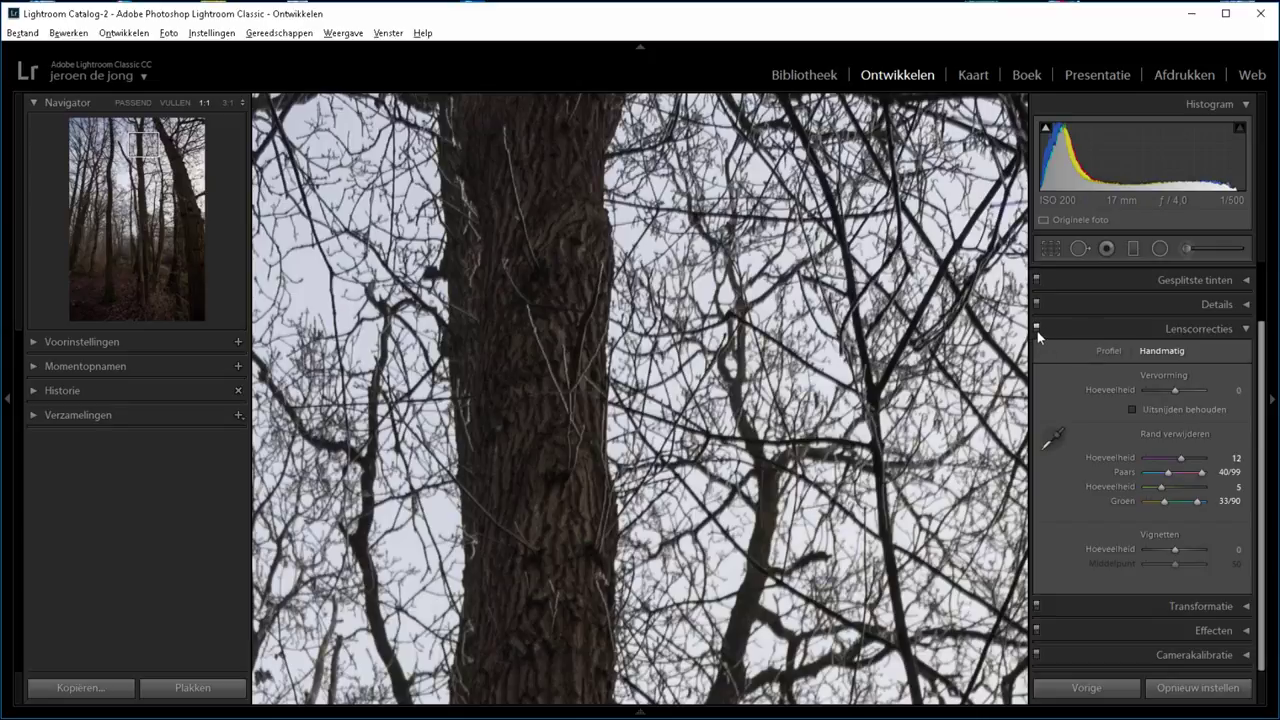
pyautogui.click(1036, 329)
pyautogui.click(1036, 329)
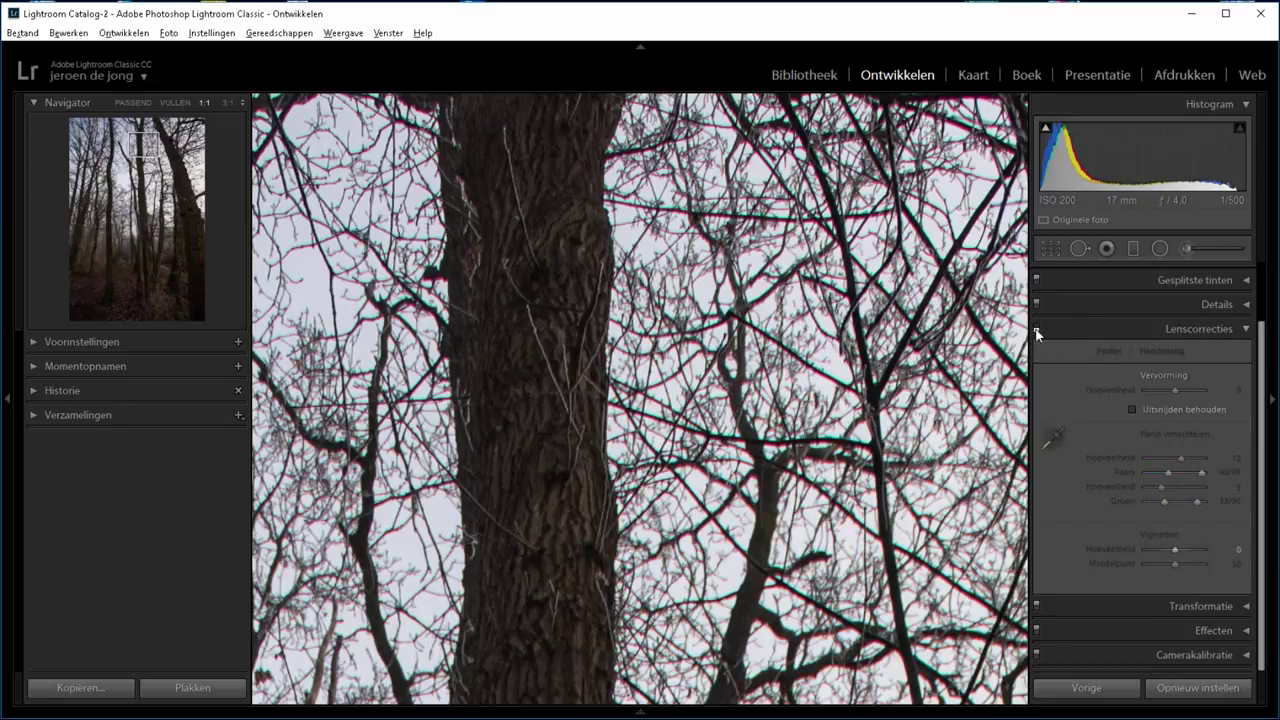